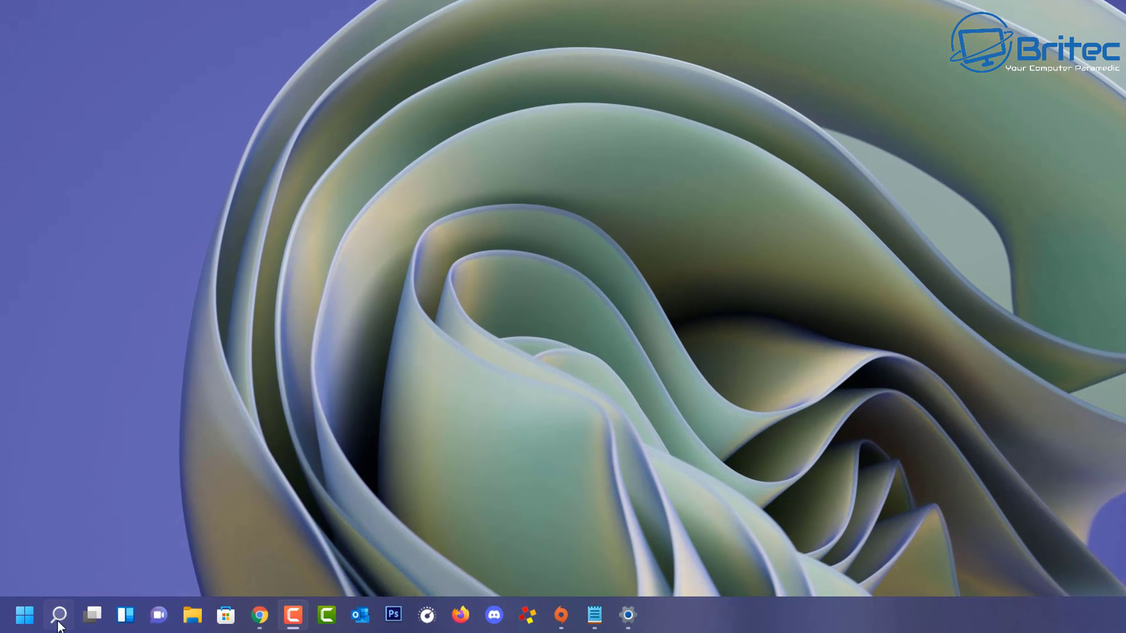
Search Windows for 'feature' and open the Turn Windows features on or off dialog.
{"action": "left_click", "coordinate": [43, 621]}
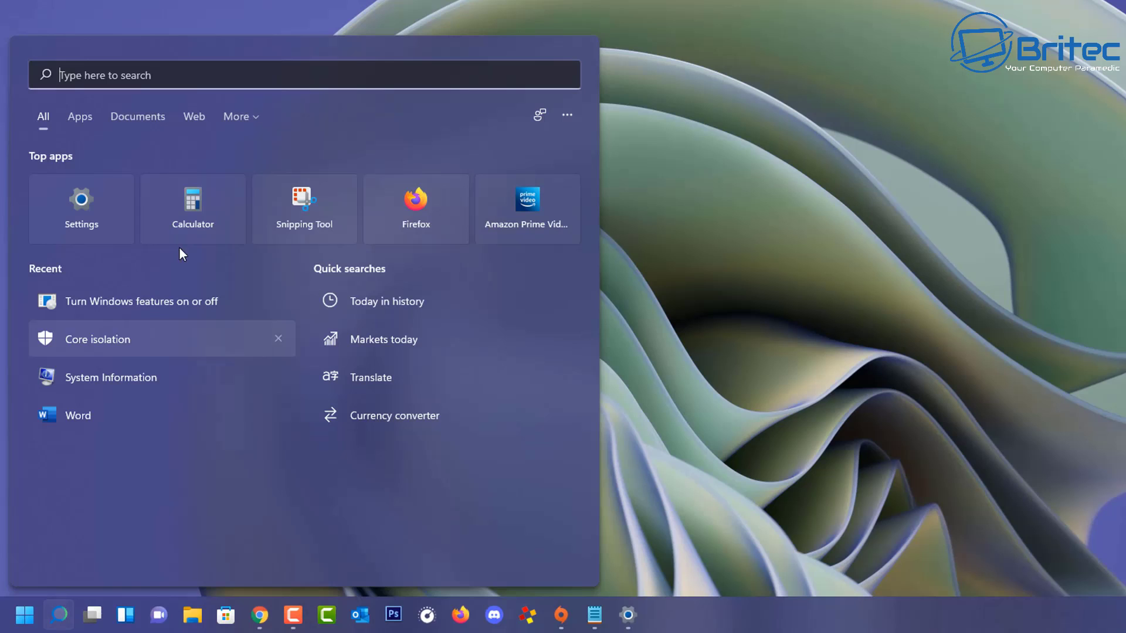
{"action": "type", "text": "fea"}
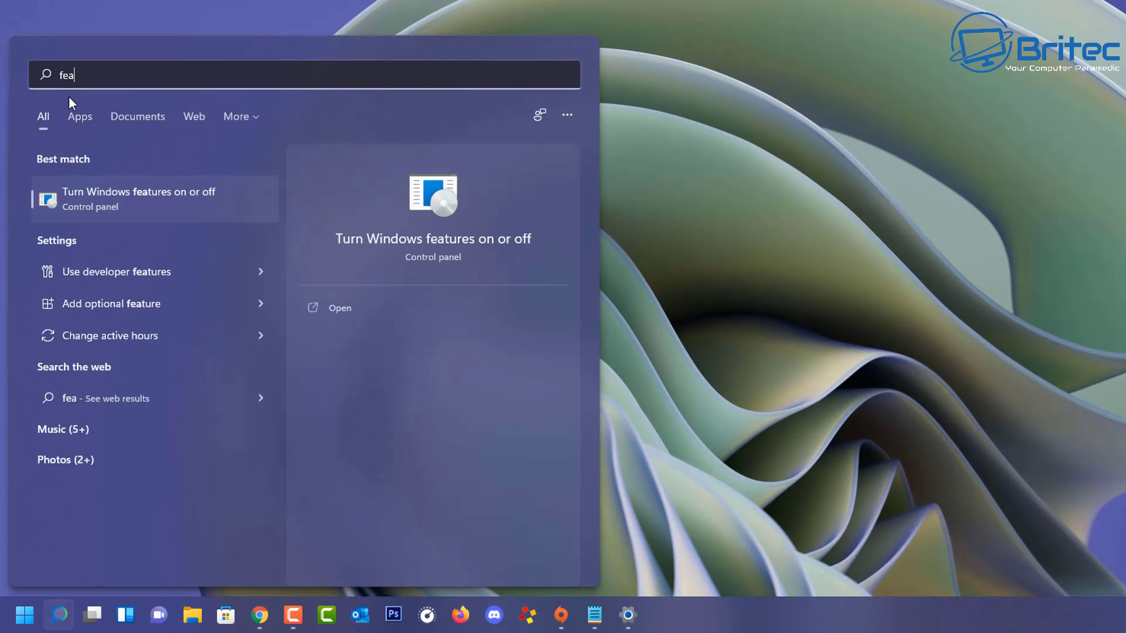
{"action": "type", "text": "ture"}
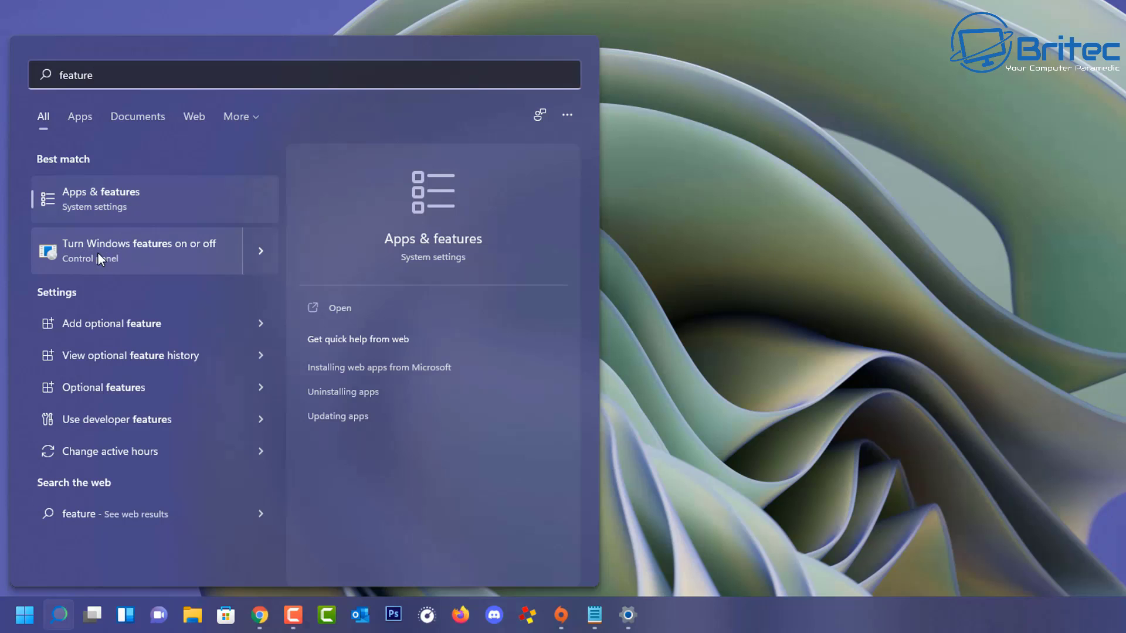
{"action": "left_click", "coordinate": [177, 251]}
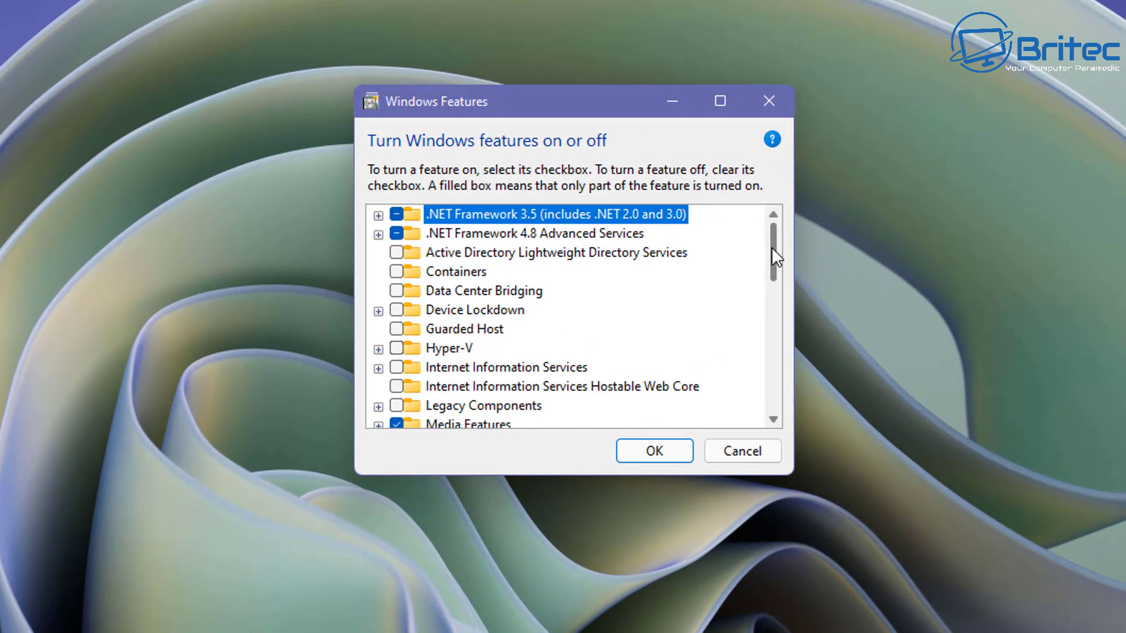
Tick Virtual Machine Platform and Windows Hypervisor Platform in the features list and confirm with OK.
{"action": "left_click_drag", "start_coordinate": [808, 219], "coordinate": [787, 377]}
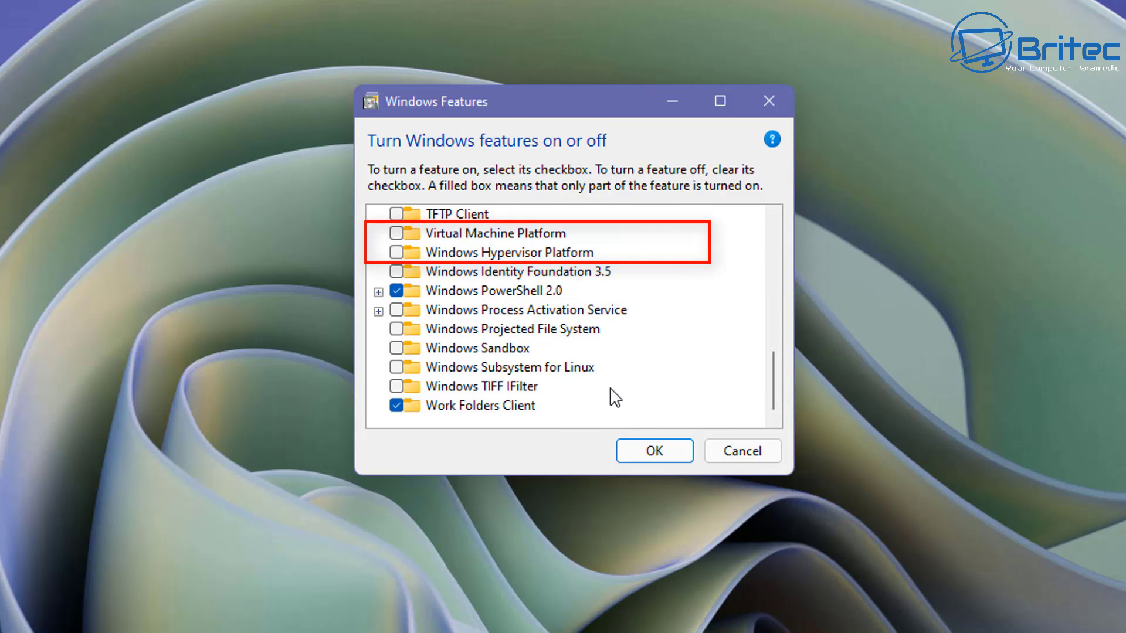
{"action": "left_click", "coordinate": [396, 233]}
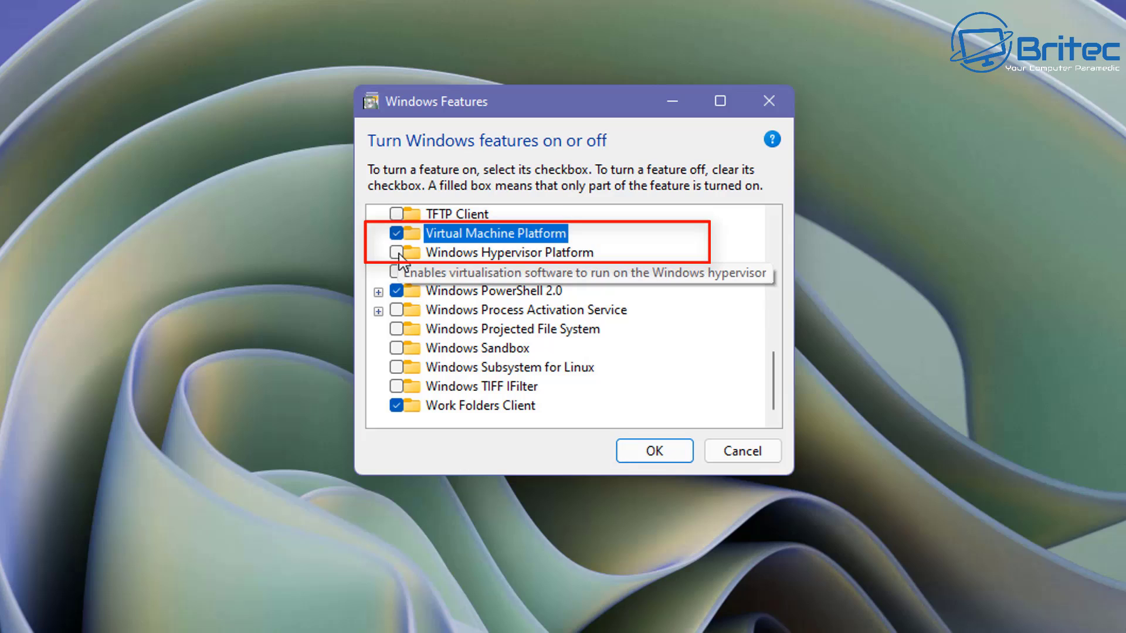
{"action": "left_click", "coordinate": [397, 253]}
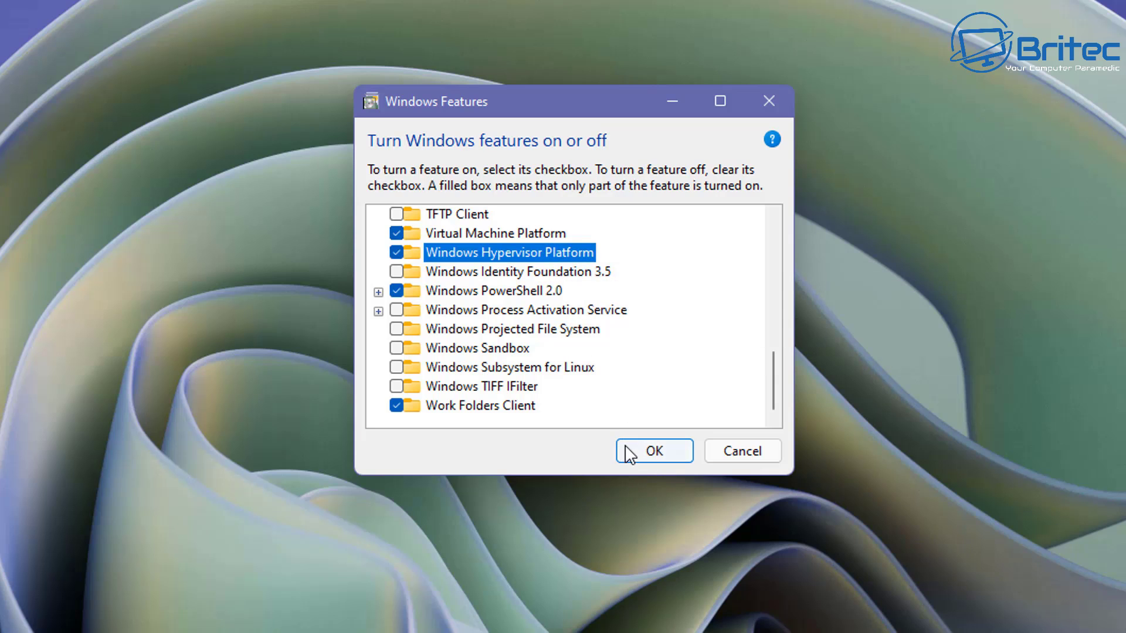
{"action": "left_click", "coordinate": [650, 458]}
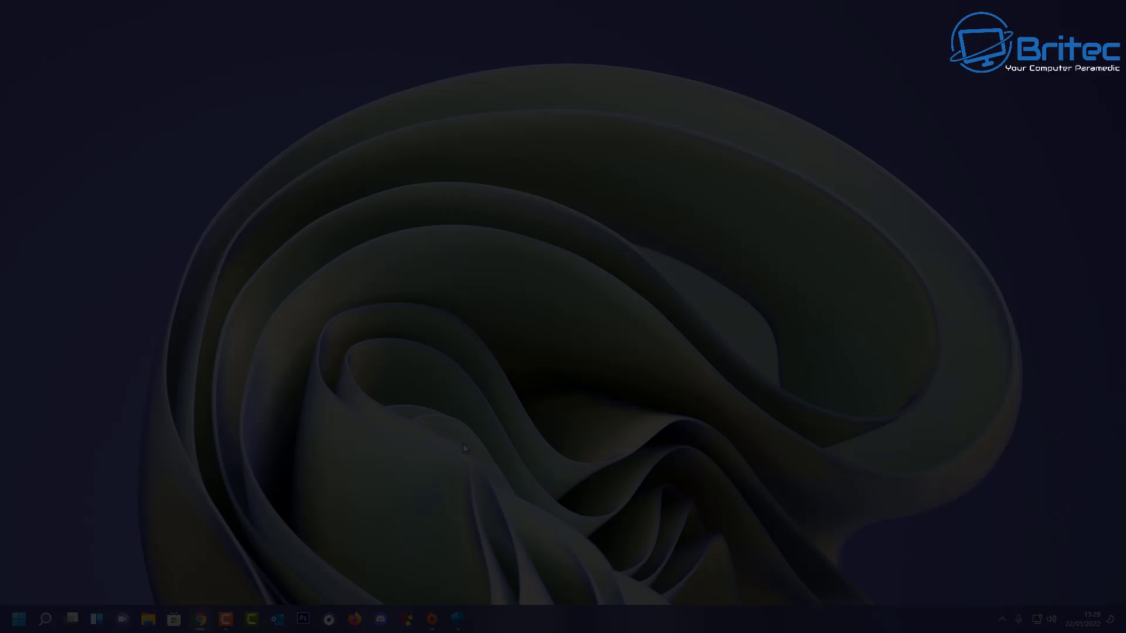
Search Windows for 'core' and open the Core isolation result in Windows Security.
{"action": "key", "text": "super+s"}
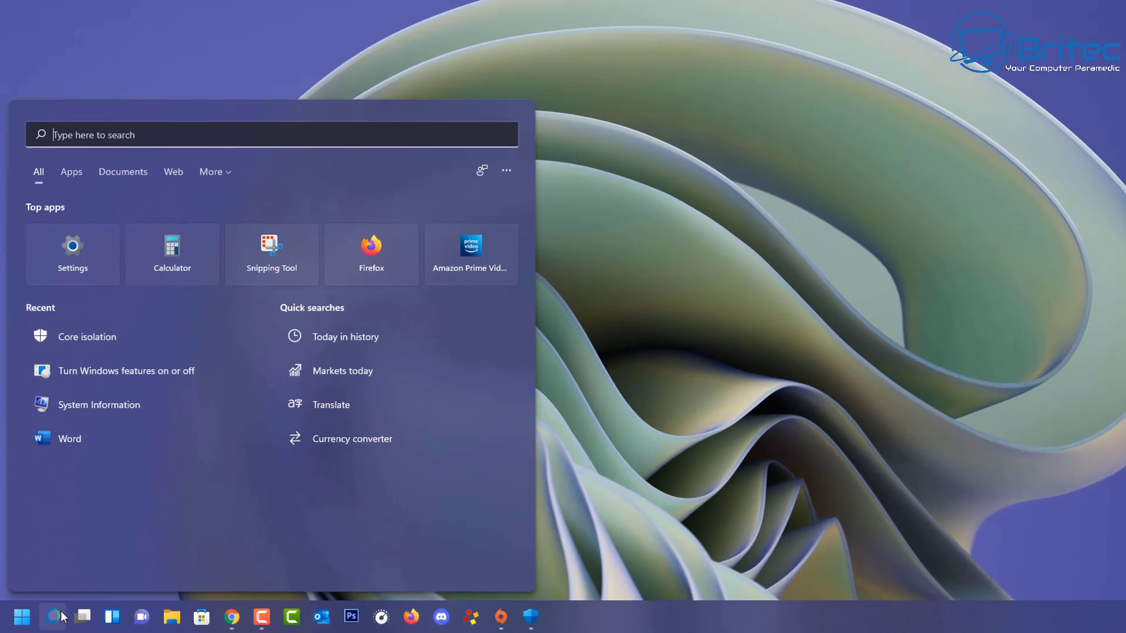
{"action": "type", "text": "core"}
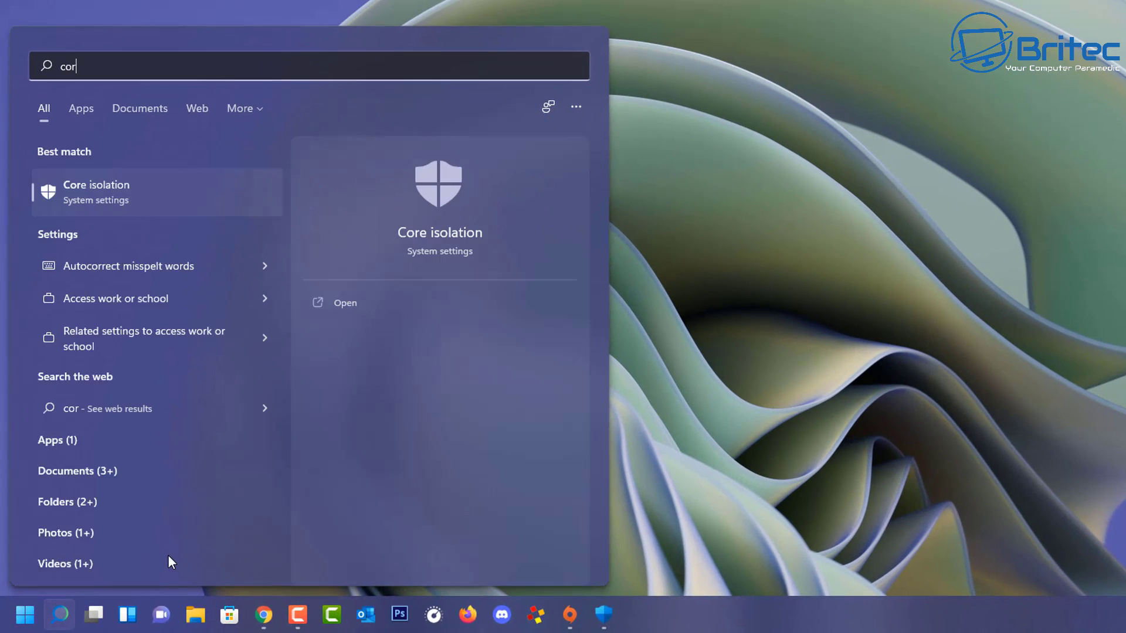
{"action": "key", "text": "BackSpace"}
{"action": "key", "text": "BackSpace"}
{"action": "key", "text": "BackSpace"}
{"action": "key", "text": "BackSpace"}
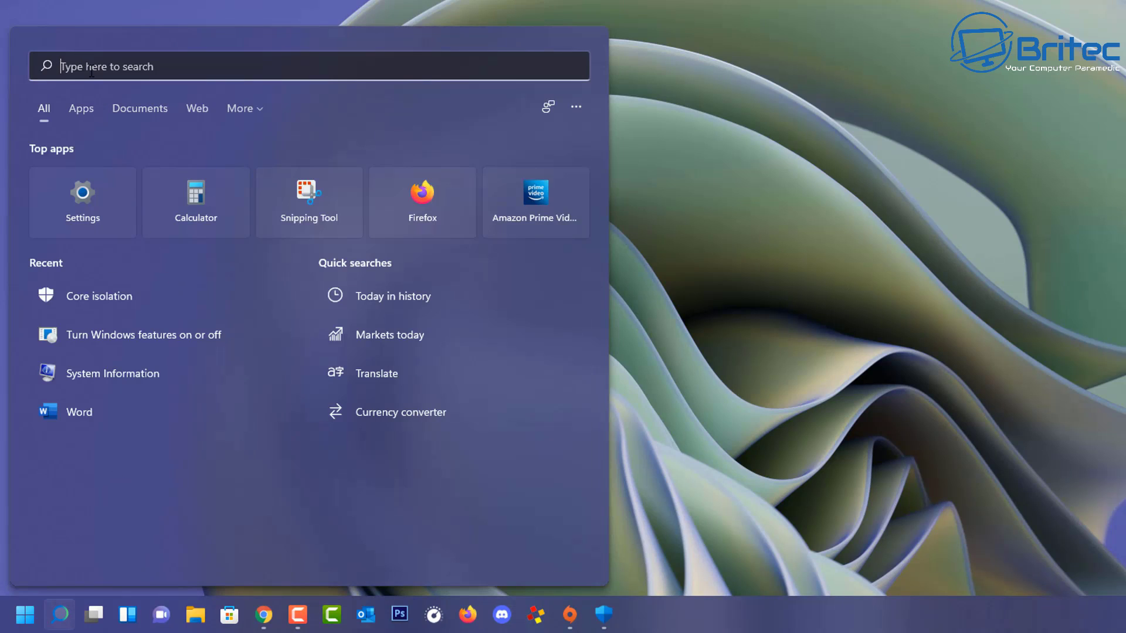
{"action": "type", "text": "core"}
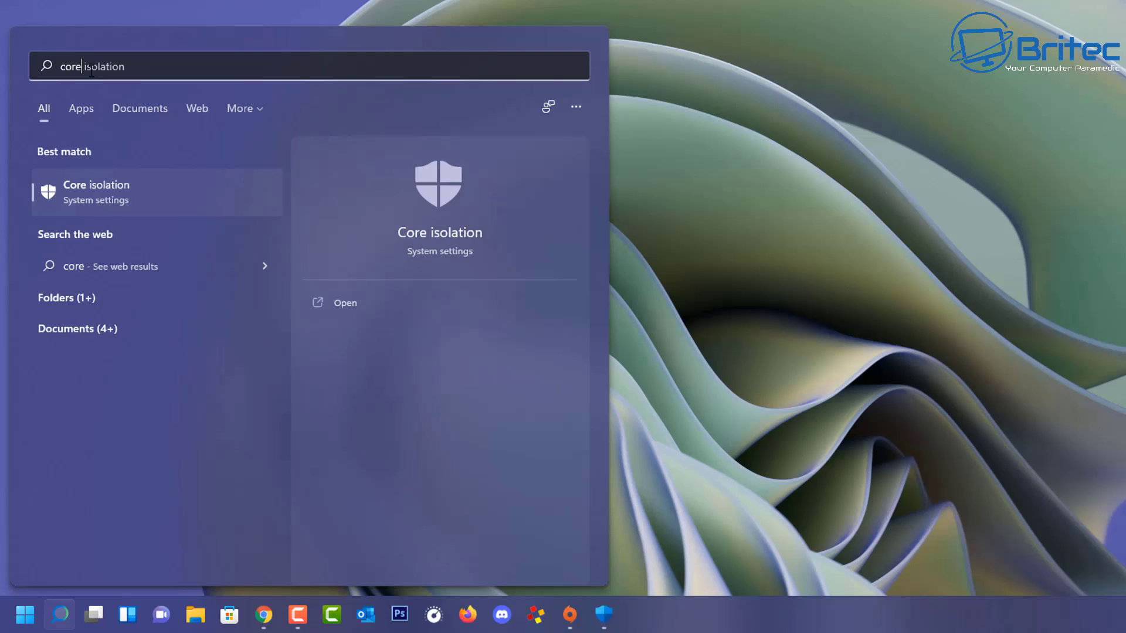
{"action": "left_click", "coordinate": [104, 186]}
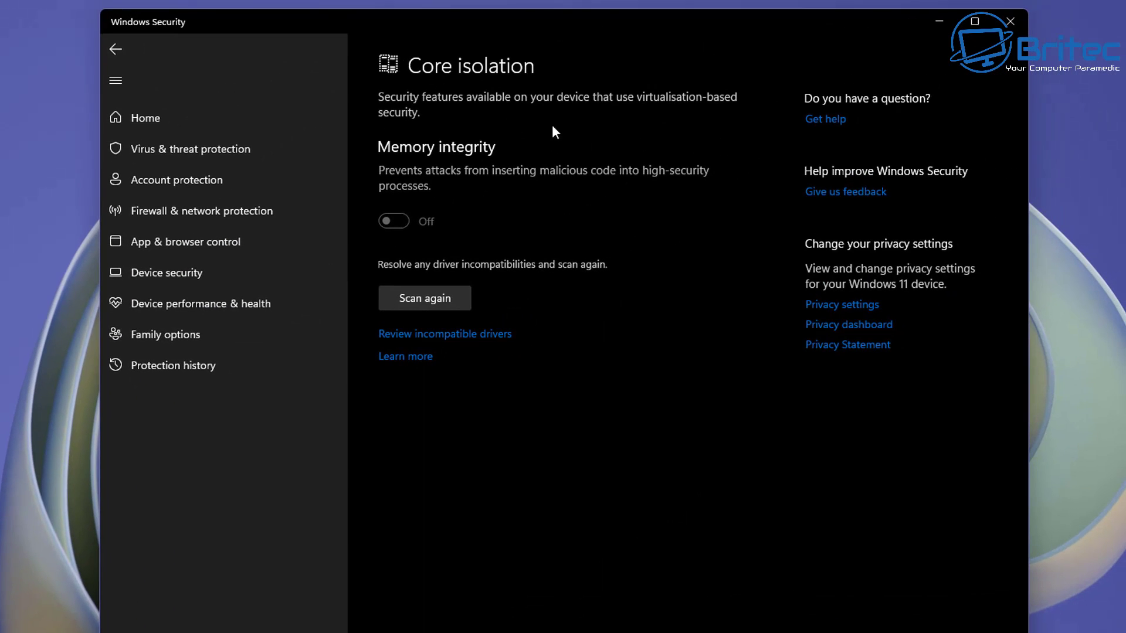
Run 'Scan again' on the Core isolation page to recheck drivers for Memory integrity.
{"action": "left_click", "coordinate": [418, 293]}
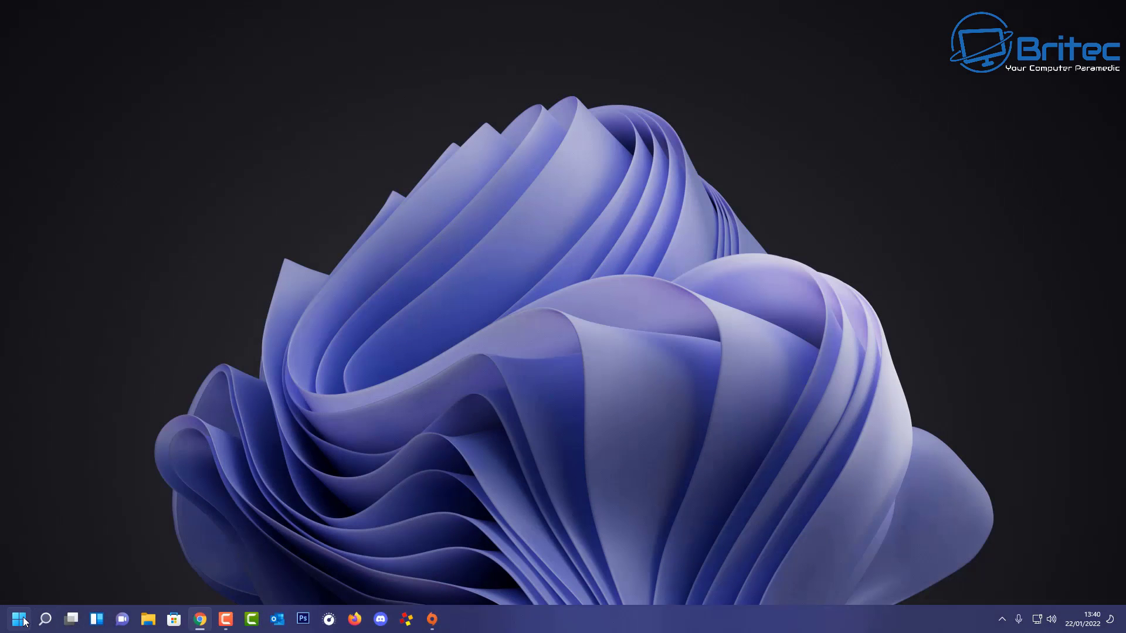
Launch Settings from Start and go to Privacy & security > Windows Security.
{"action": "left_click", "coordinate": [25, 622]}
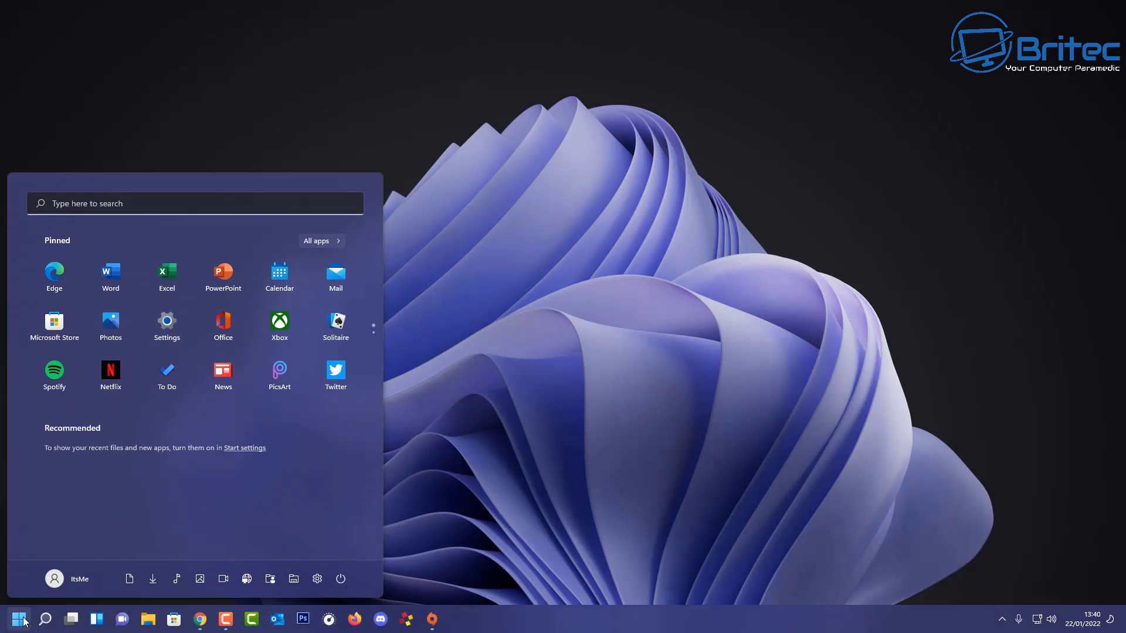
{"action": "left_click", "coordinate": [168, 323]}
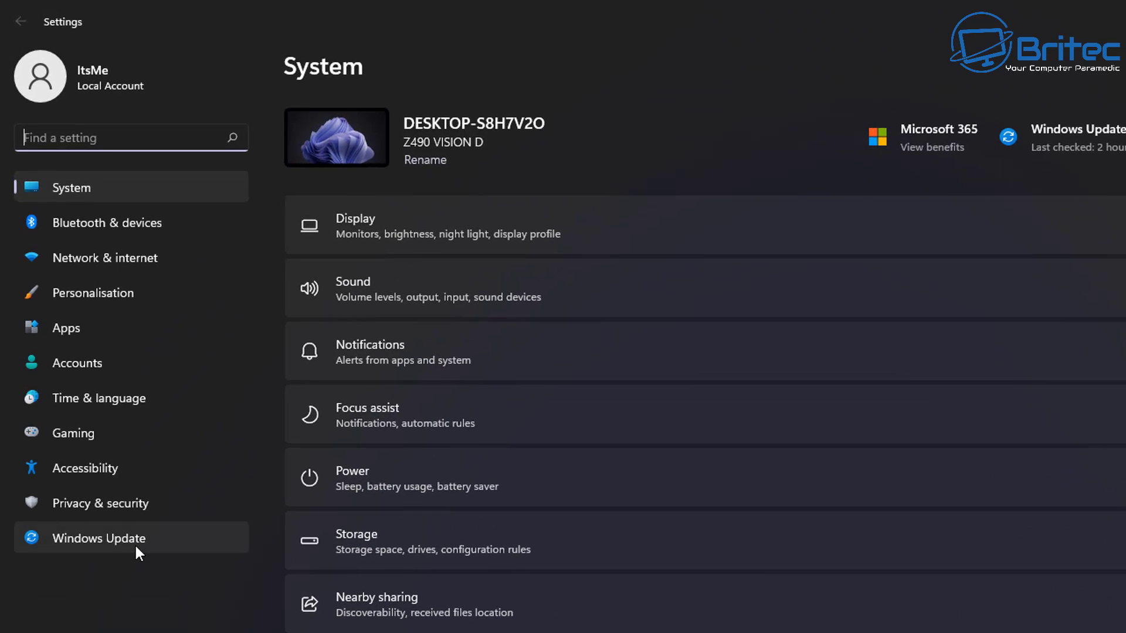
{"action": "left_click", "coordinate": [122, 502]}
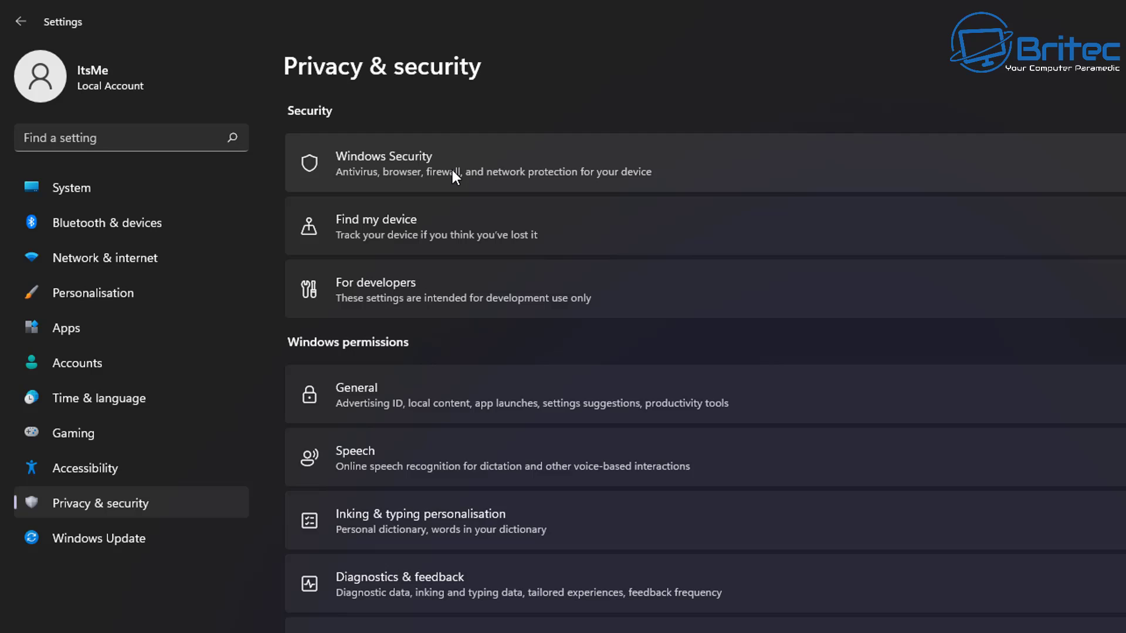
{"action": "left_click", "coordinate": [452, 171]}
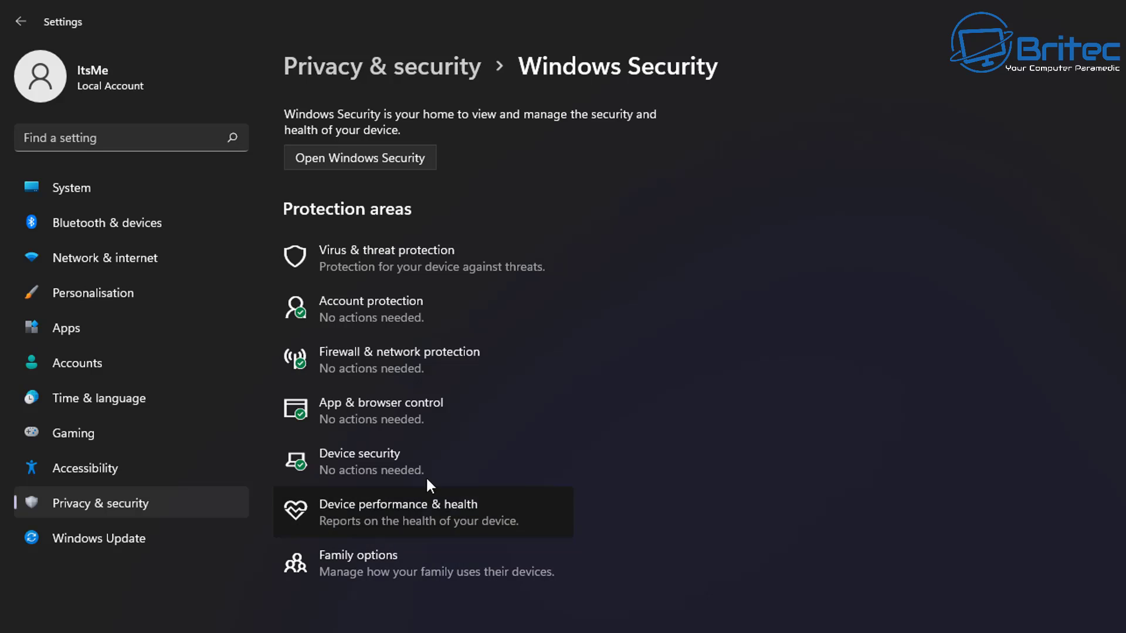
{"action": "left_click", "coordinate": [378, 462]}
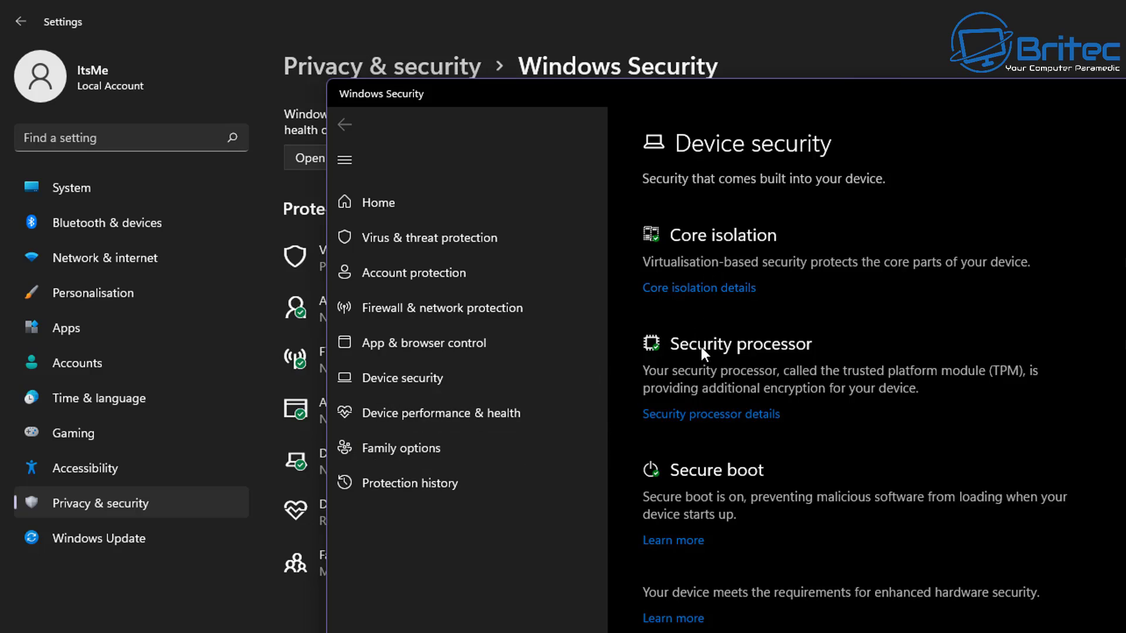
{"action": "left_click", "coordinate": [716, 295]}
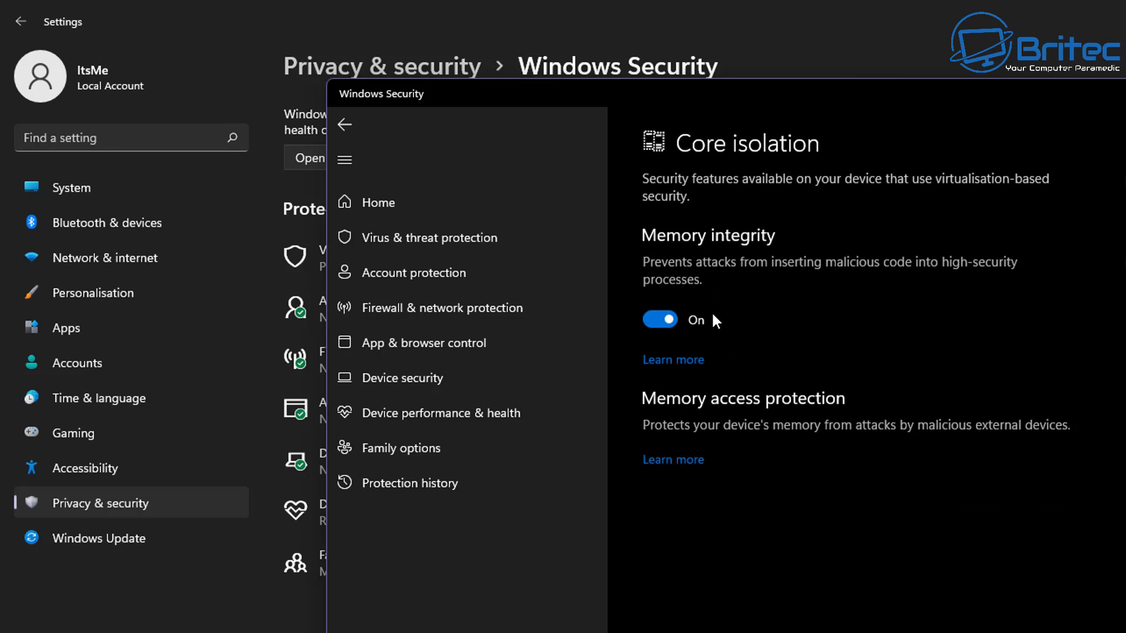
{"action": "left_click", "coordinate": [344, 125]}
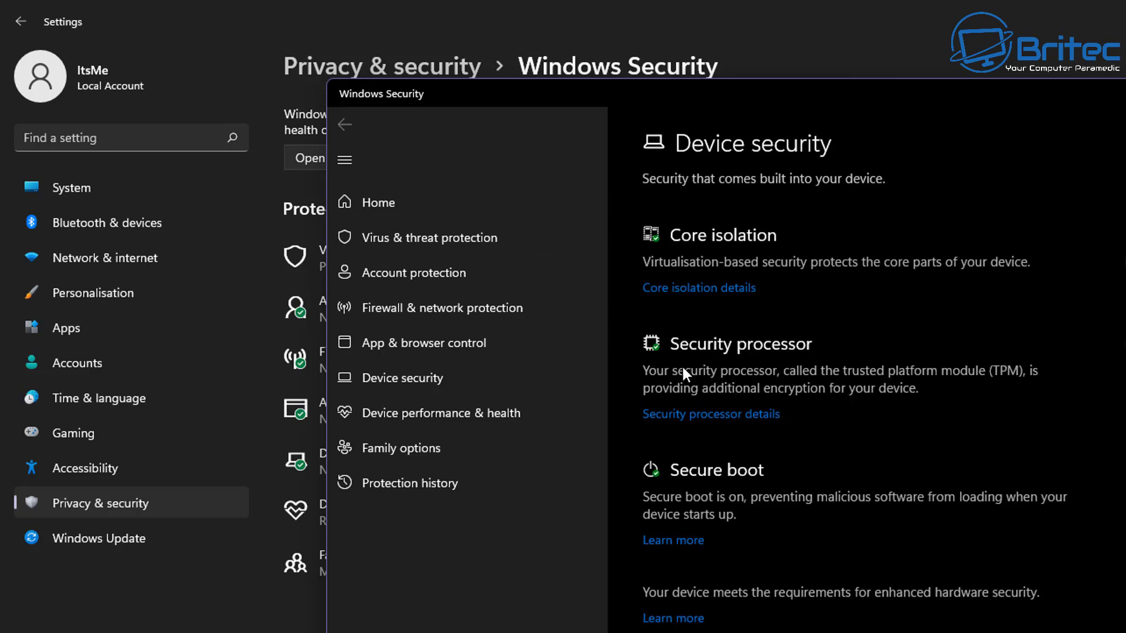
{"action": "left_click", "coordinate": [727, 415]}
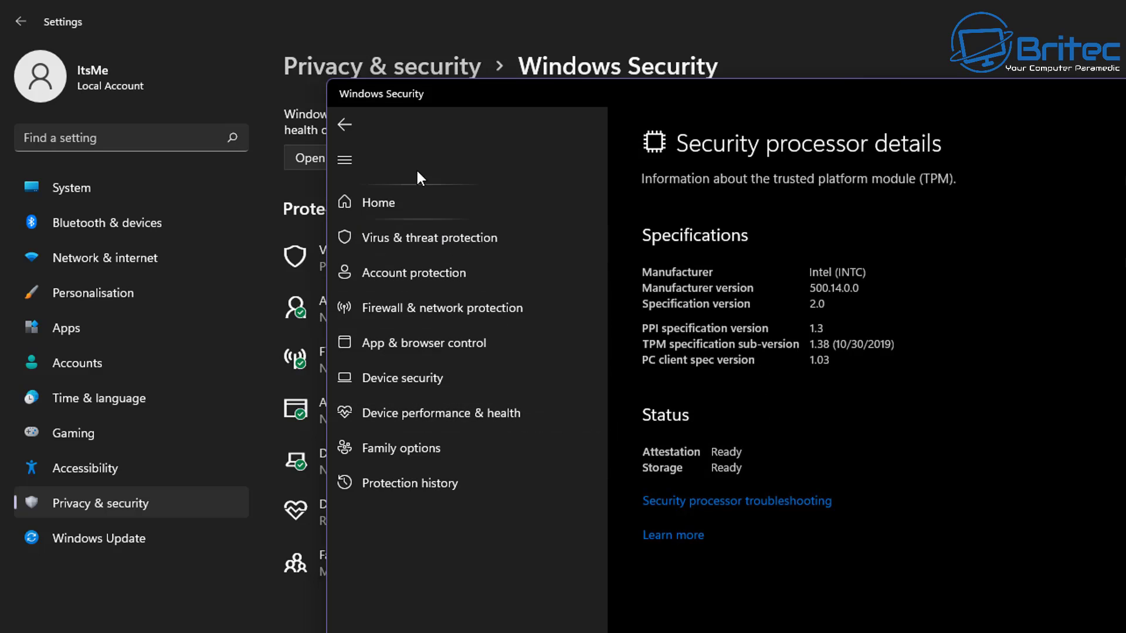
{"action": "left_click", "coordinate": [346, 125]}
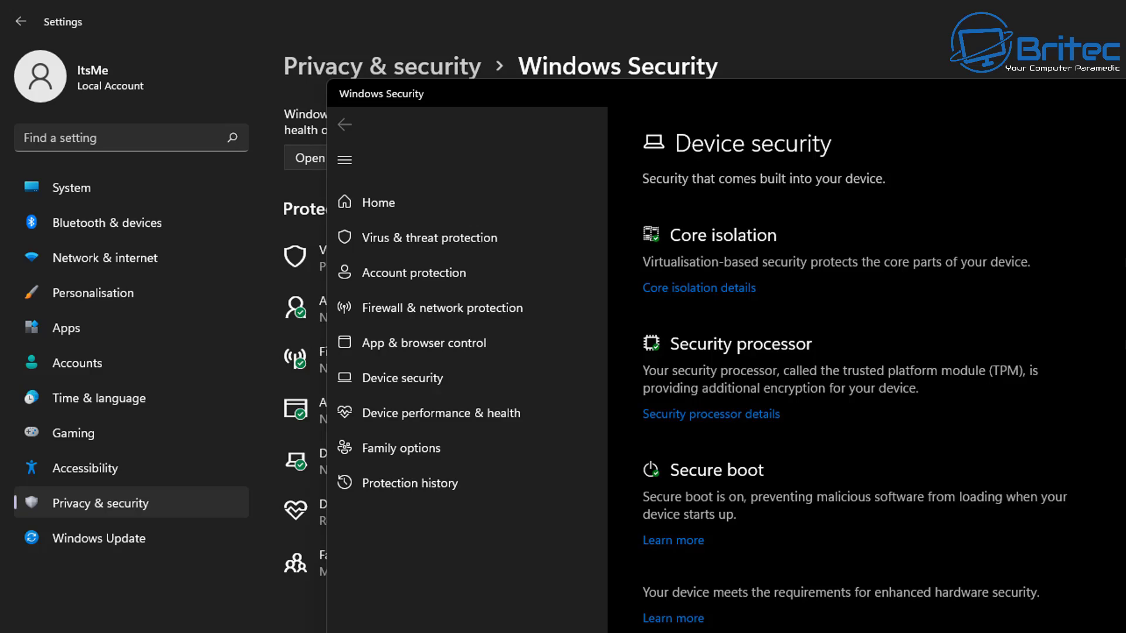
{"action": "key", "text": "alt+F4"}
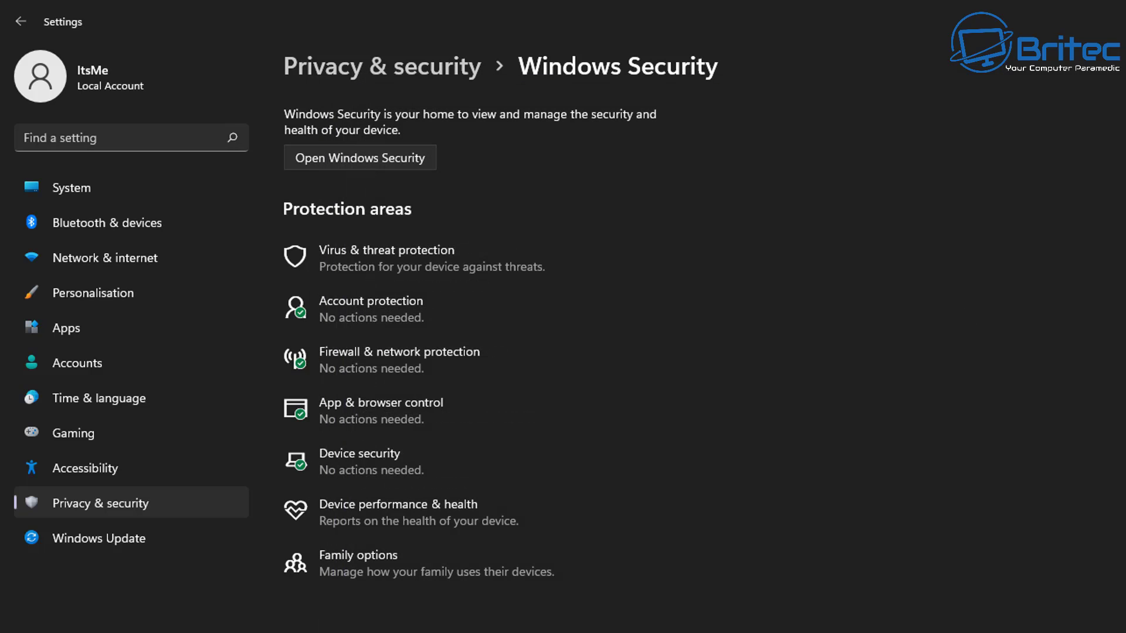
Close Settings, search 'core' and reopen Core isolation to verify Memory integrity is On.
{"action": "key", "text": "alt+F4"}
{"action": "left_click", "coordinate": [46, 617]}
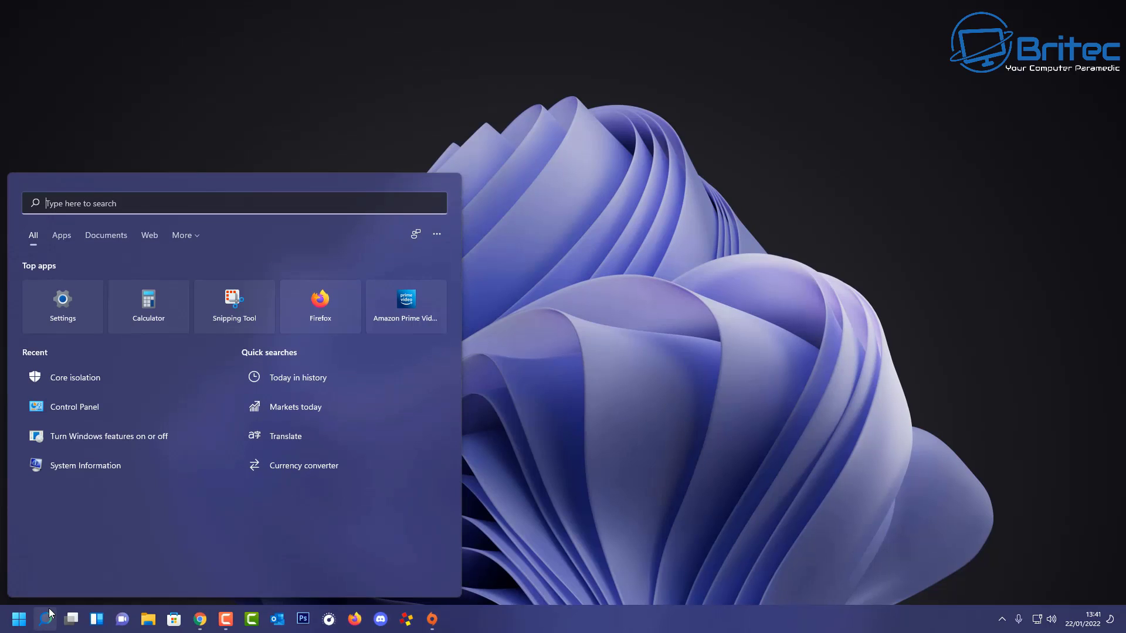
{"action": "type", "text": "core"}
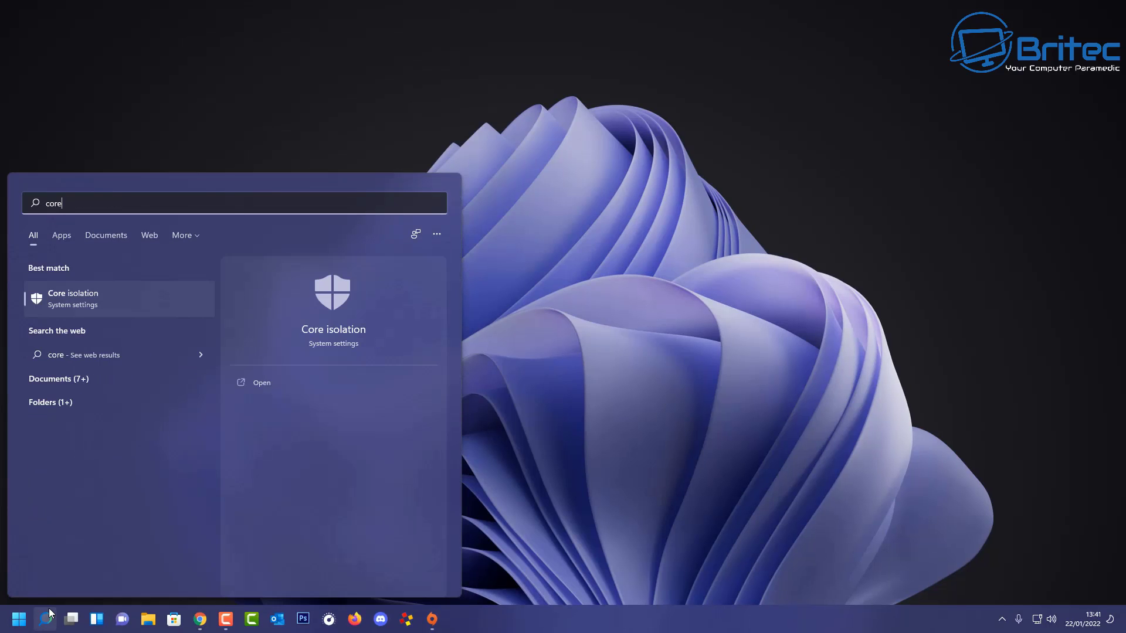
{"action": "left_click", "coordinate": [117, 297]}
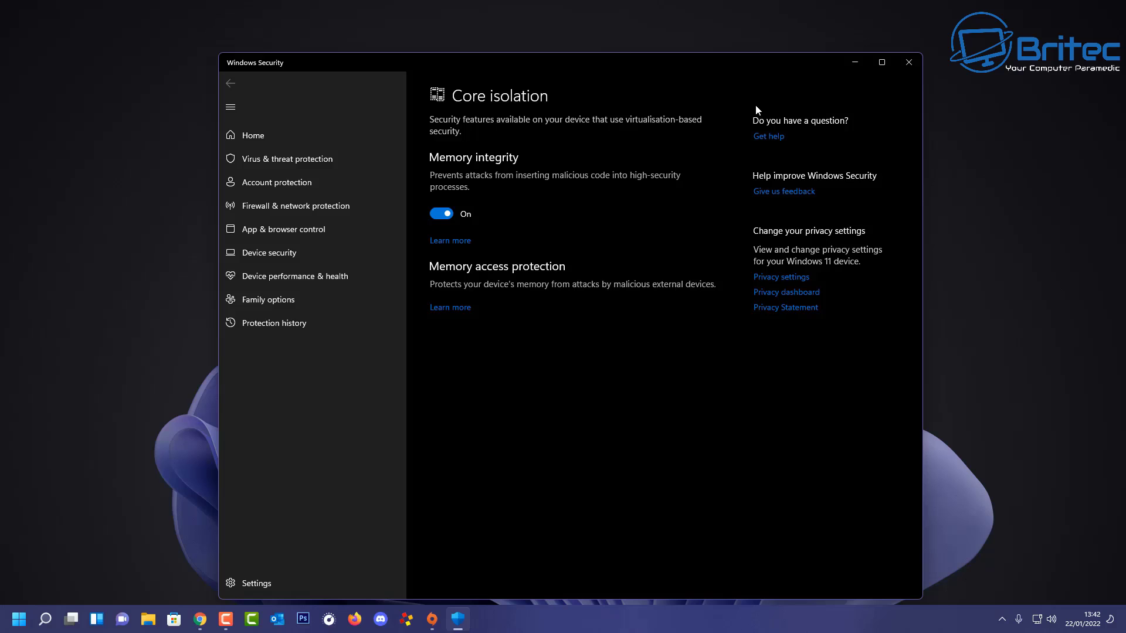
Close Windows Security, switch to Chrome and return to the Microsoft security blog post.
{"action": "left_click", "coordinate": [906, 69]}
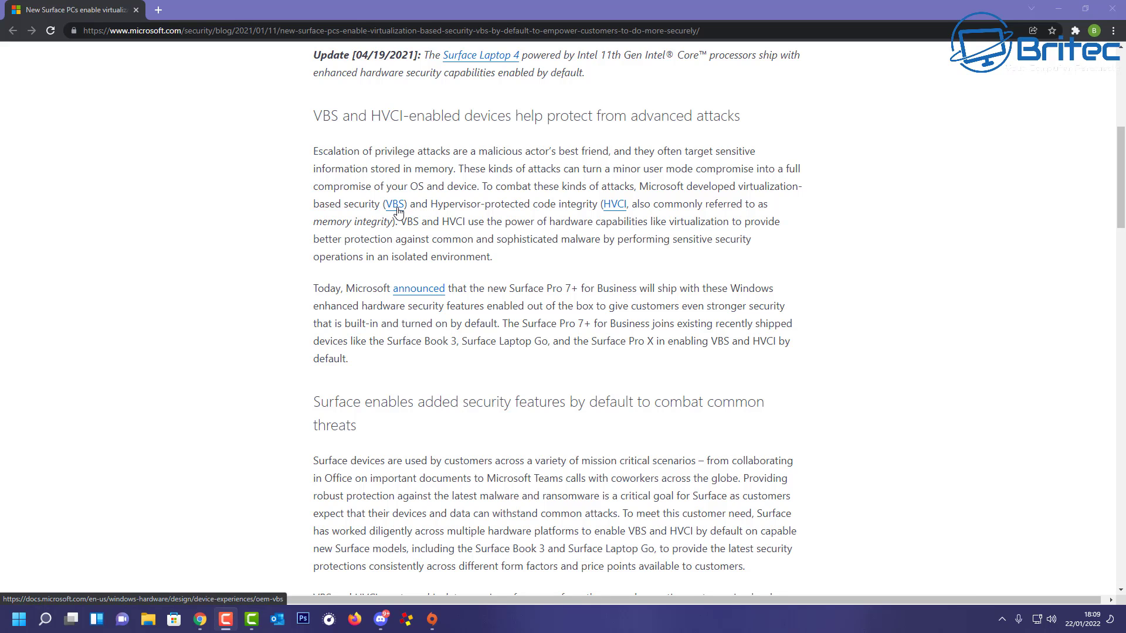
{"action": "left_click", "coordinate": [396, 210]}
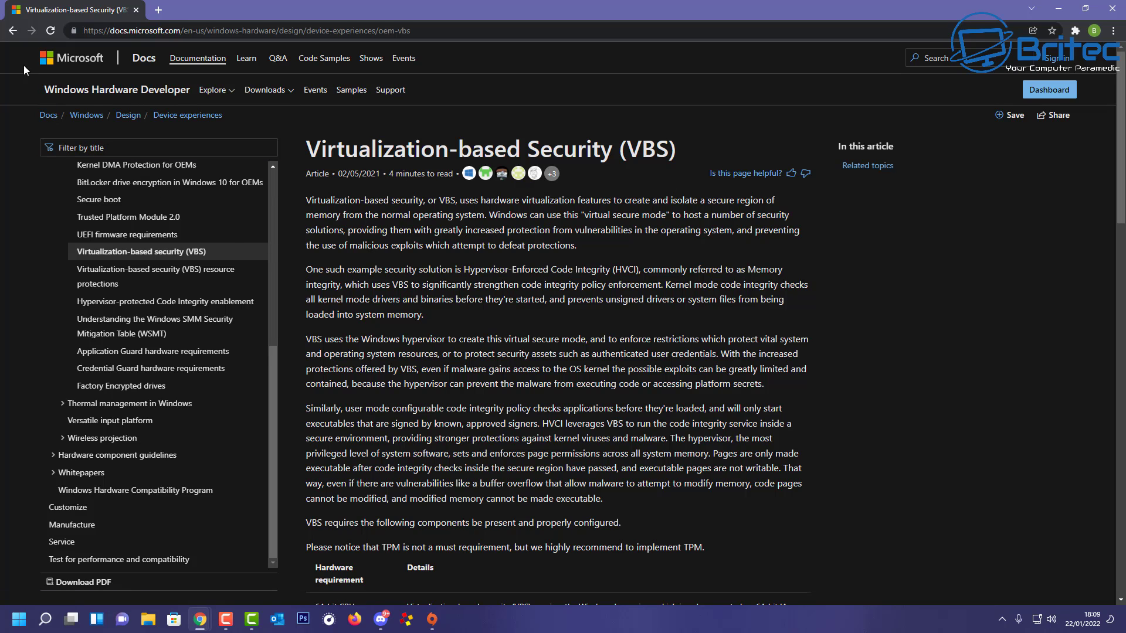
{"action": "left_click", "coordinate": [12, 31]}
{"action": "scroll", "coordinate": [312, 286], "scroll_direction": "down", "scroll_amount": 1}
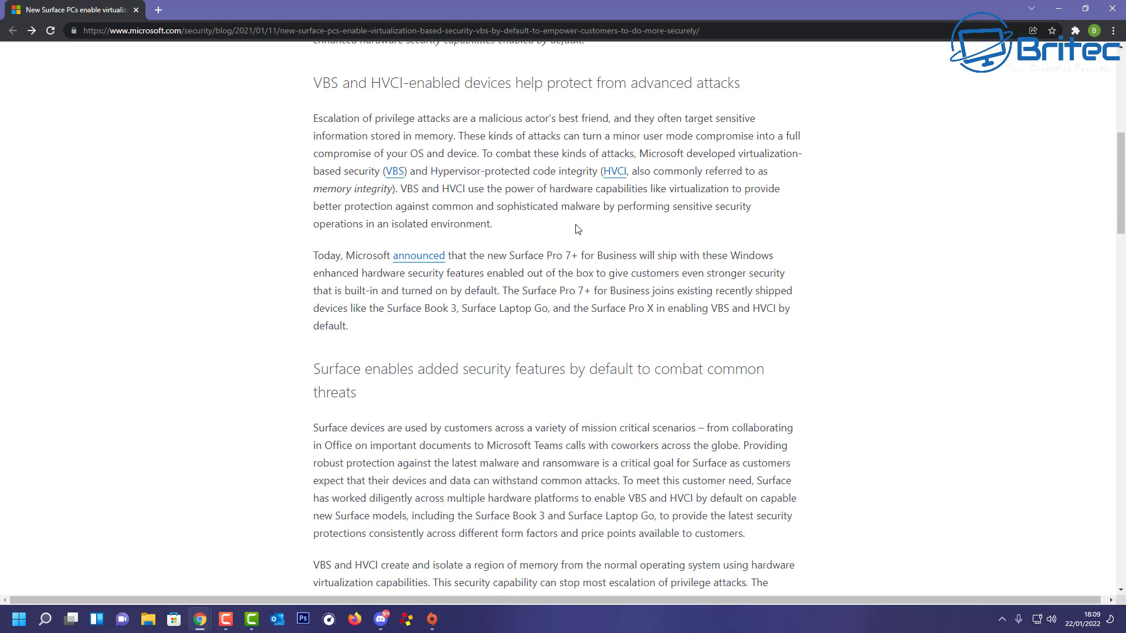
Visit the HVCI code integrity article, come back, and scroll the blog post to the HVCI paragraph.
{"action": "left_click", "coordinate": [613, 176]}
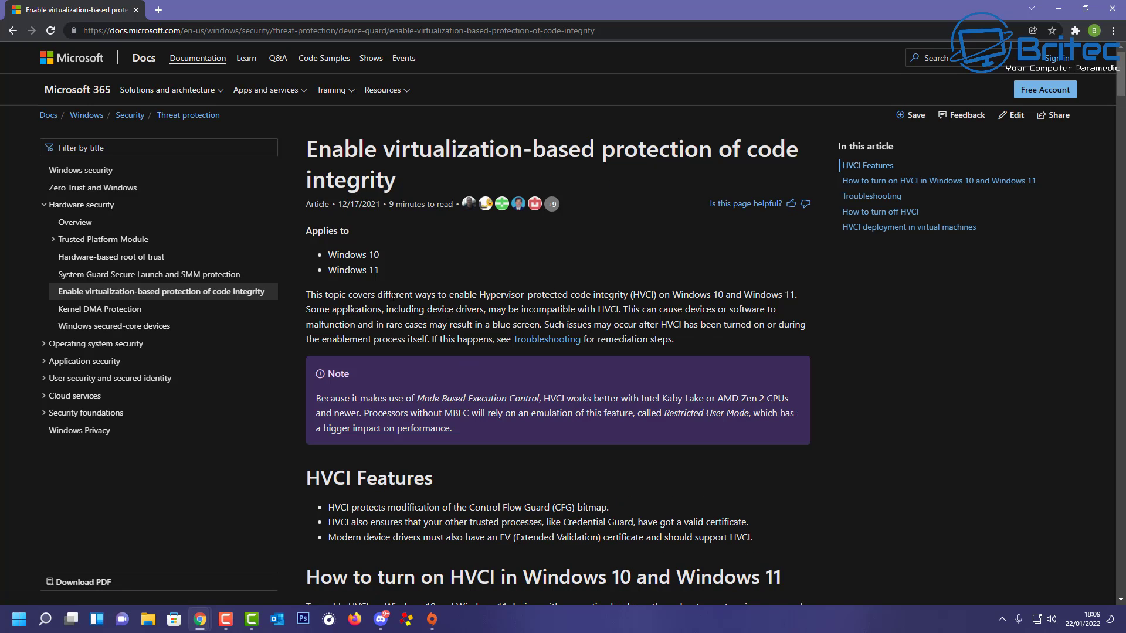
{"action": "left_click", "coordinate": [13, 32]}
{"action": "scroll", "coordinate": [743, 345], "scroll_direction": "down", "scroll_amount": 2}
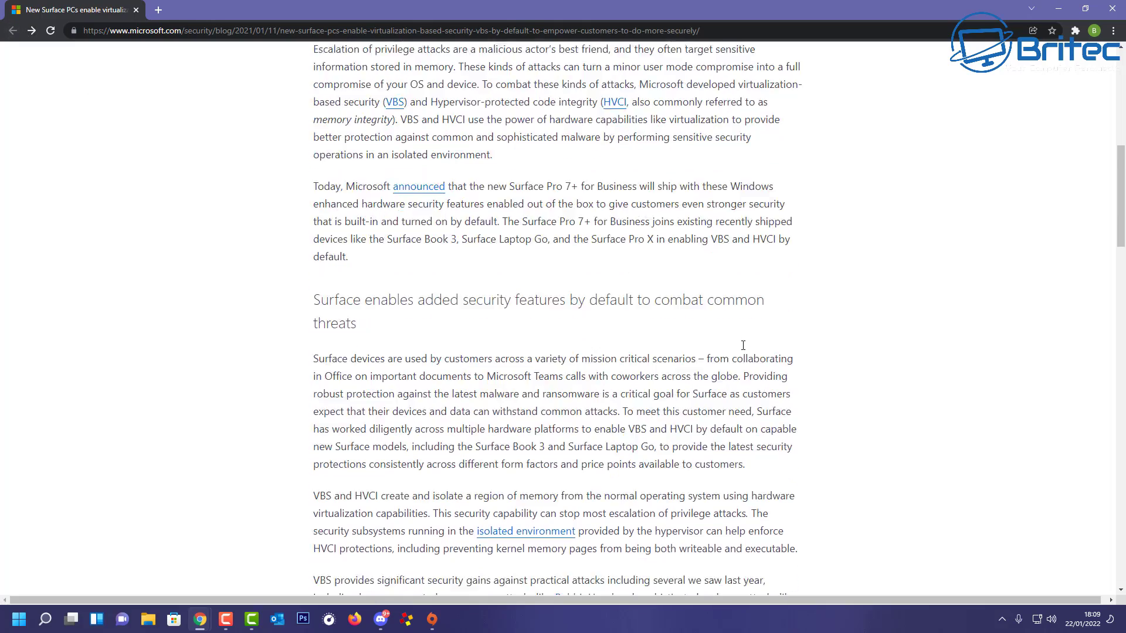
{"action": "scroll", "coordinate": [743, 346], "scroll_direction": "down", "scroll_amount": 3}
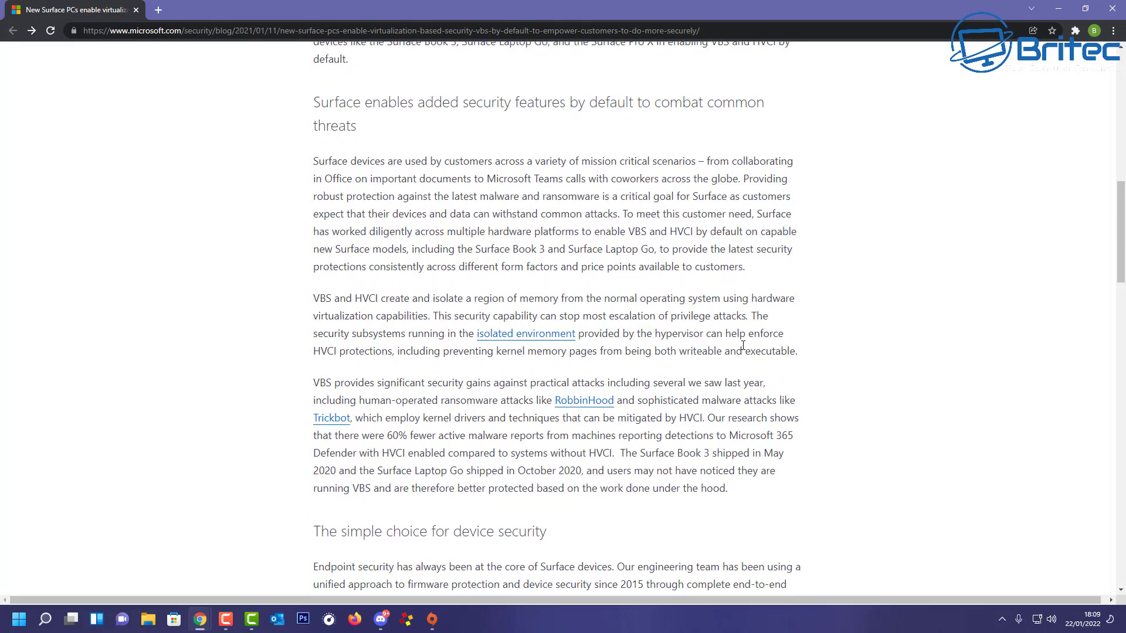
{"action": "scroll", "coordinate": [743, 345], "scroll_direction": "down", "scroll_amount": 1}
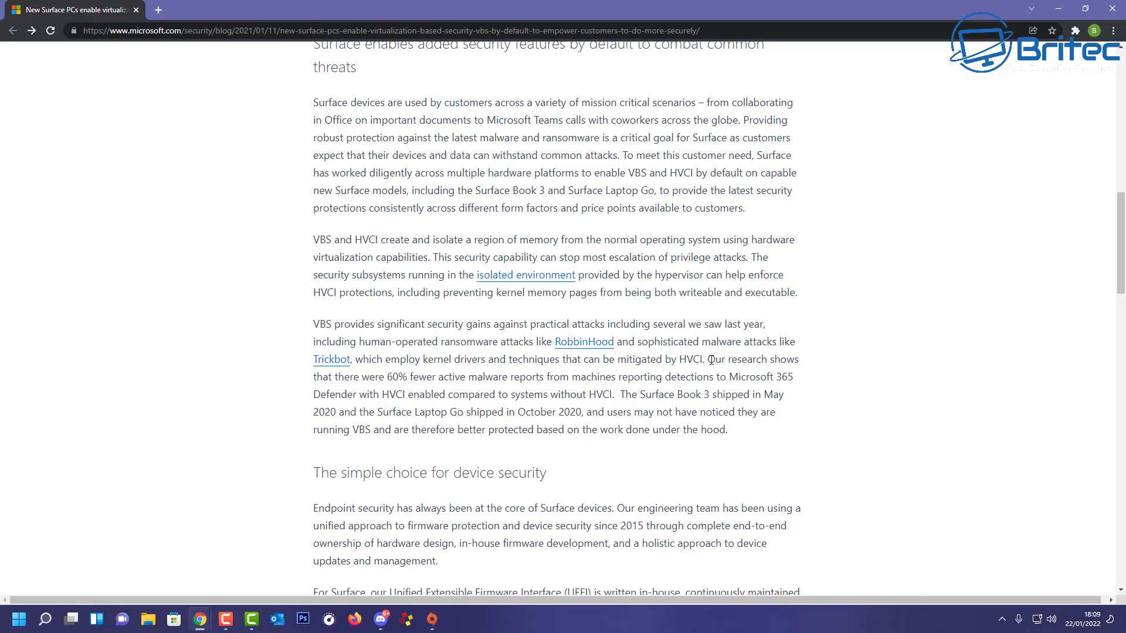
Highlight the 'Our research shows…' sentence about 60% fewer malware reports with HVCI.
{"action": "left_click_drag", "start_coordinate": [707, 359], "coordinate": [620, 399]}
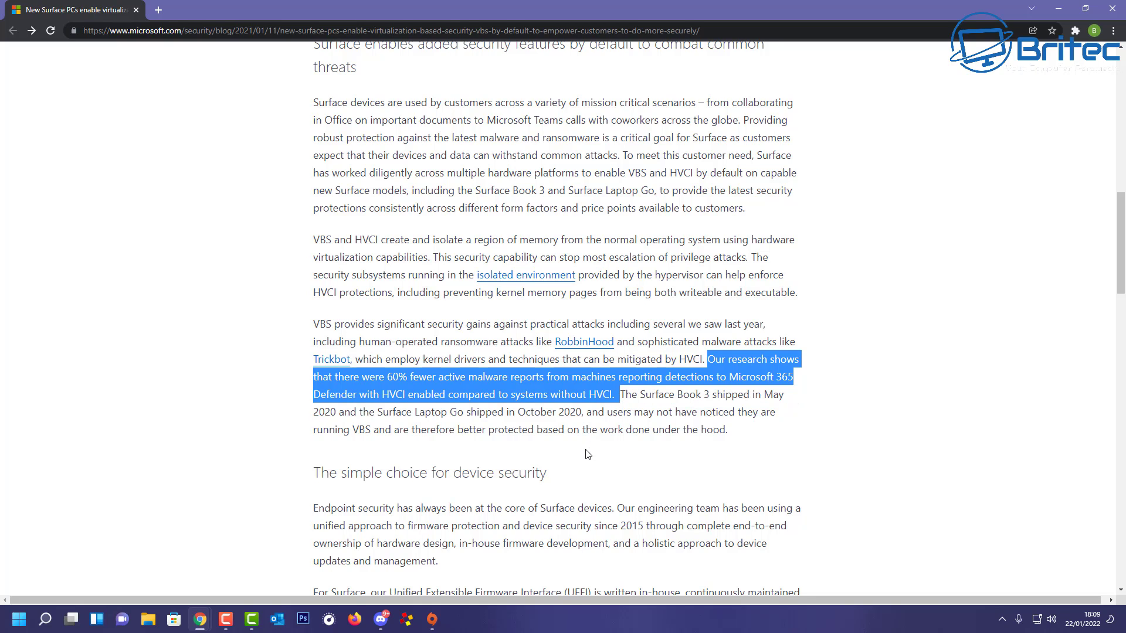